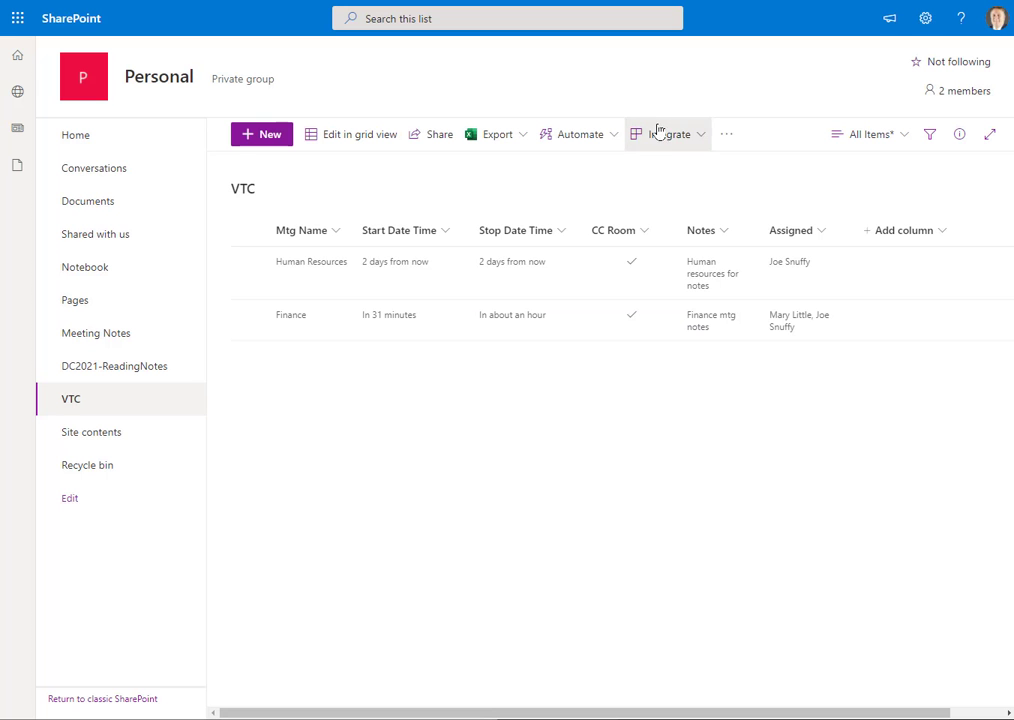
# Step: Start a new item in the VTC list's app form and set its start to 7/20/2021 at 01:00
pyautogui.click(660, 133)
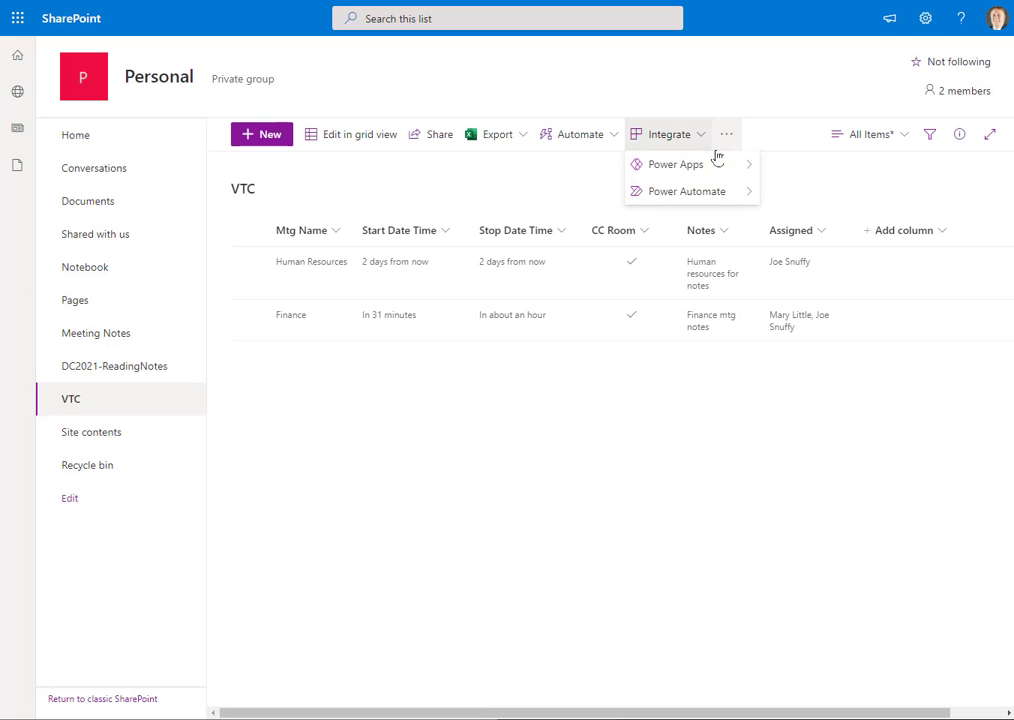
pyautogui.click(686, 68)
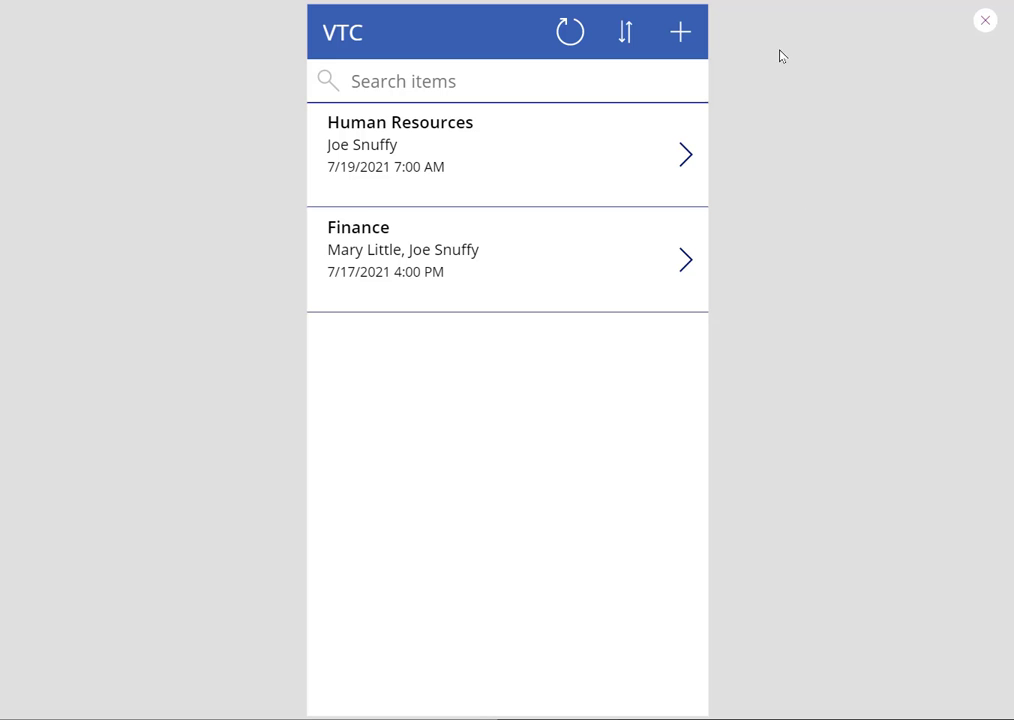
pyautogui.click(680, 33)
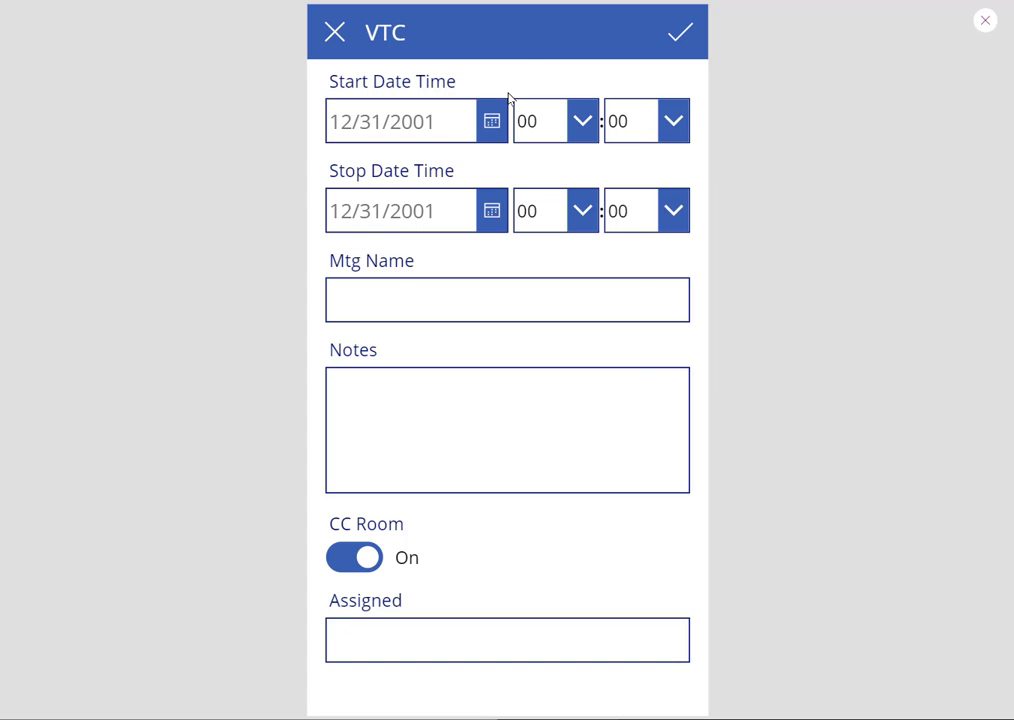
pyautogui.click(497, 119)
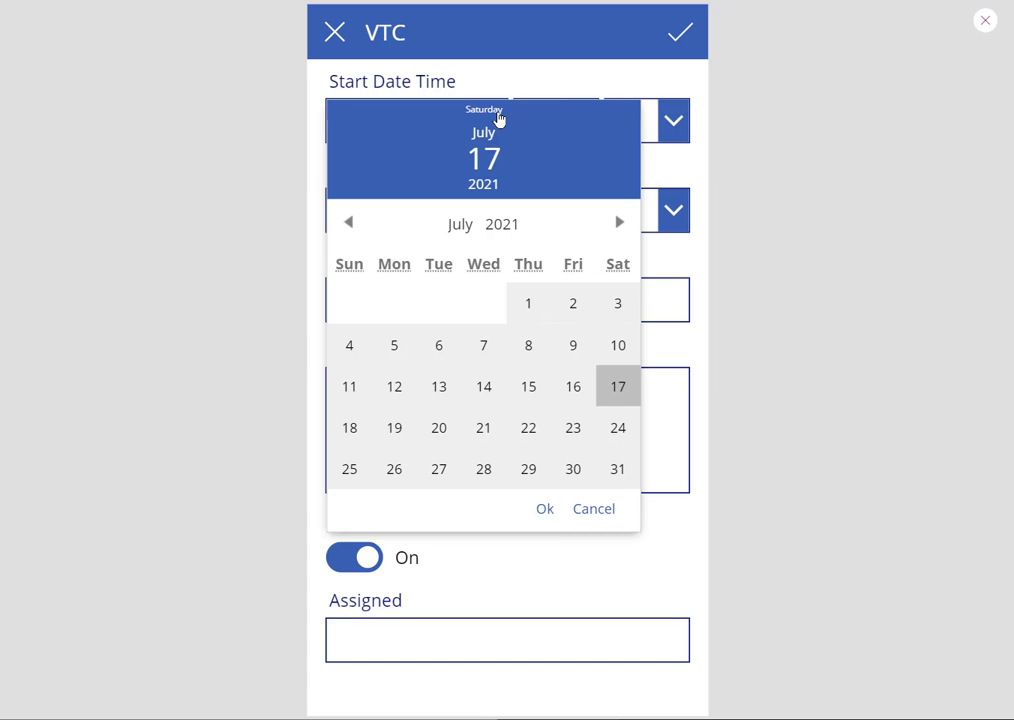
pyautogui.click(438, 428)
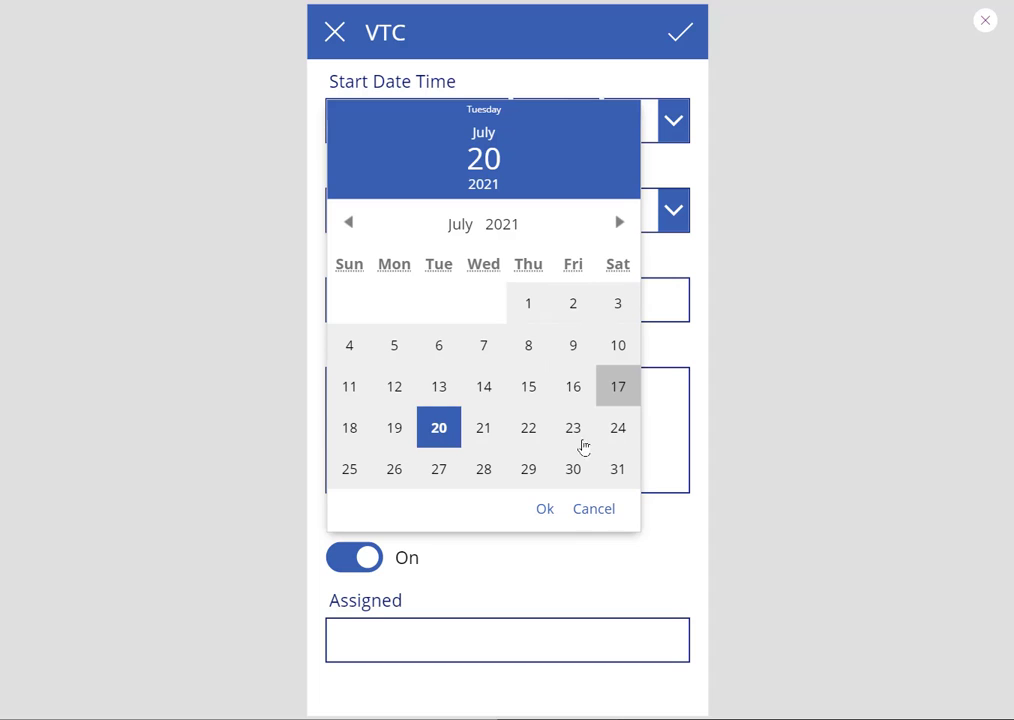
pyautogui.click(545, 508)
pyautogui.click(582, 120)
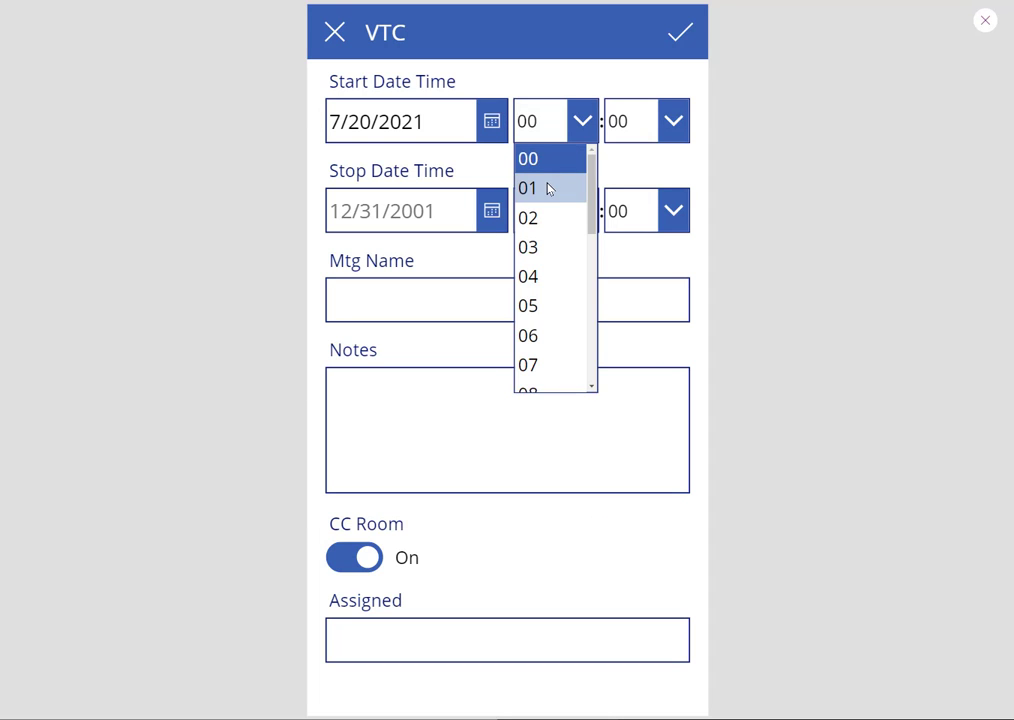
pyautogui.click(548, 189)
# Step: Set the new item's stop date and time to 7/20/2021 at 01:03
pyautogui.click(490, 211)
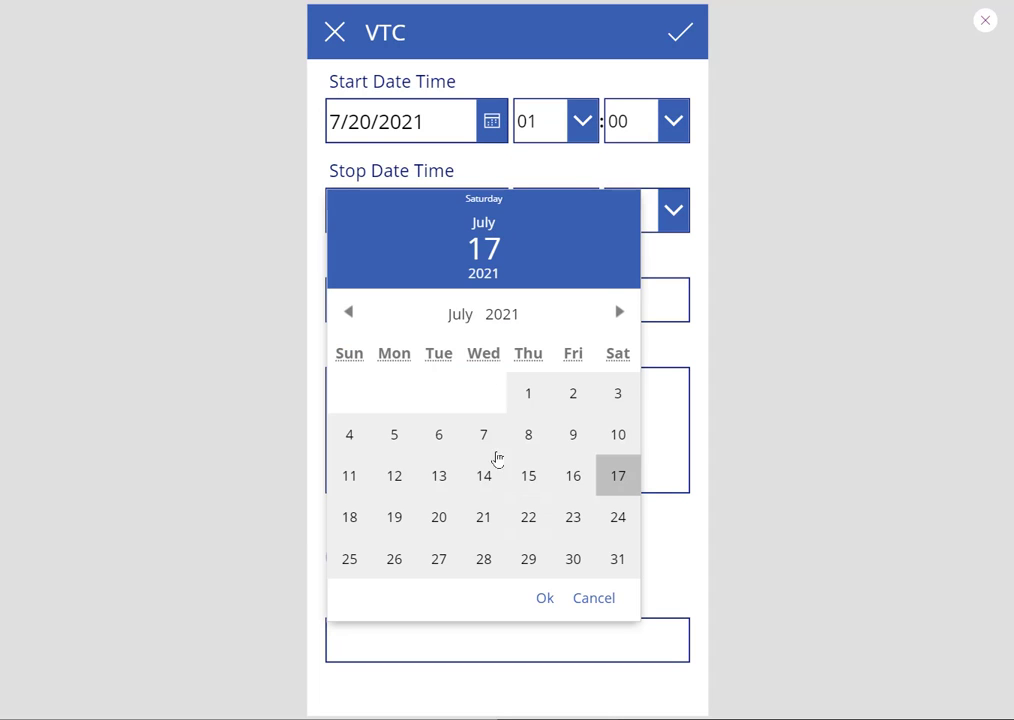
pyautogui.click(436, 516)
pyautogui.click(545, 597)
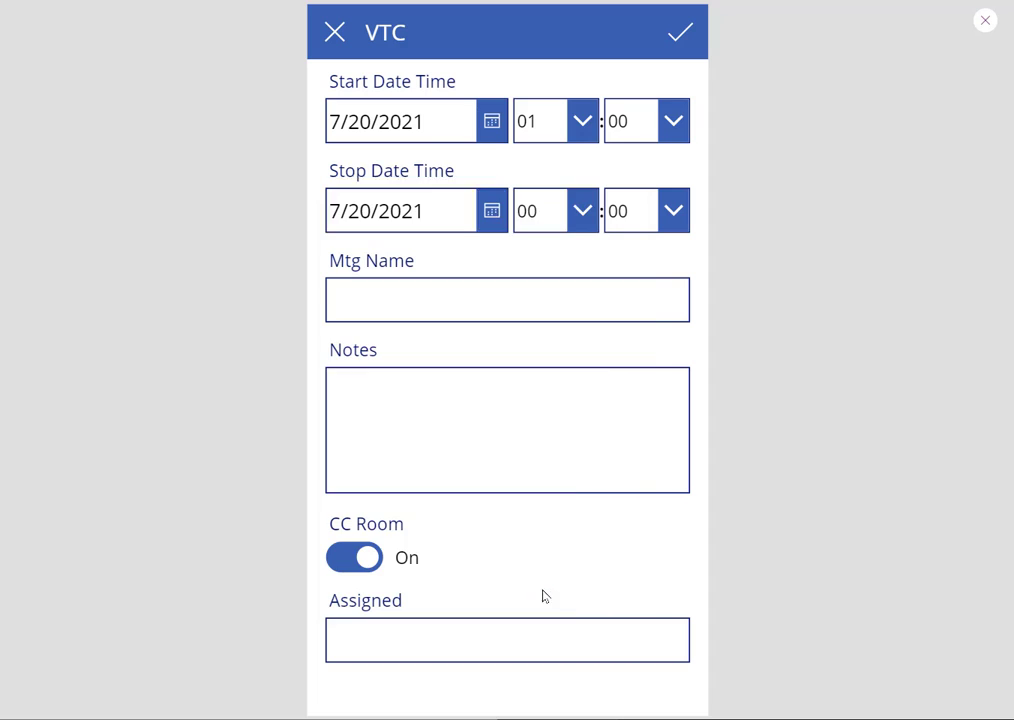
pyautogui.click(582, 211)
pyautogui.click(556, 284)
pyautogui.click(658, 214)
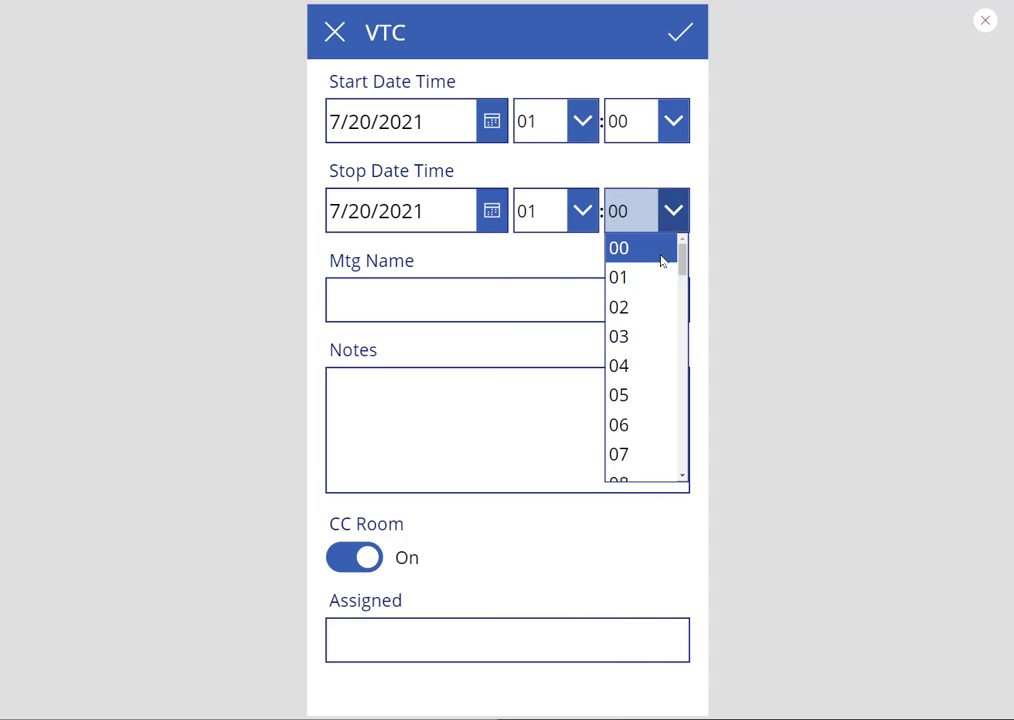
pyautogui.click(629, 335)
# Step: Enter "mtg name" as the meeting name and "note info" as the notes
pyautogui.click(379, 296)
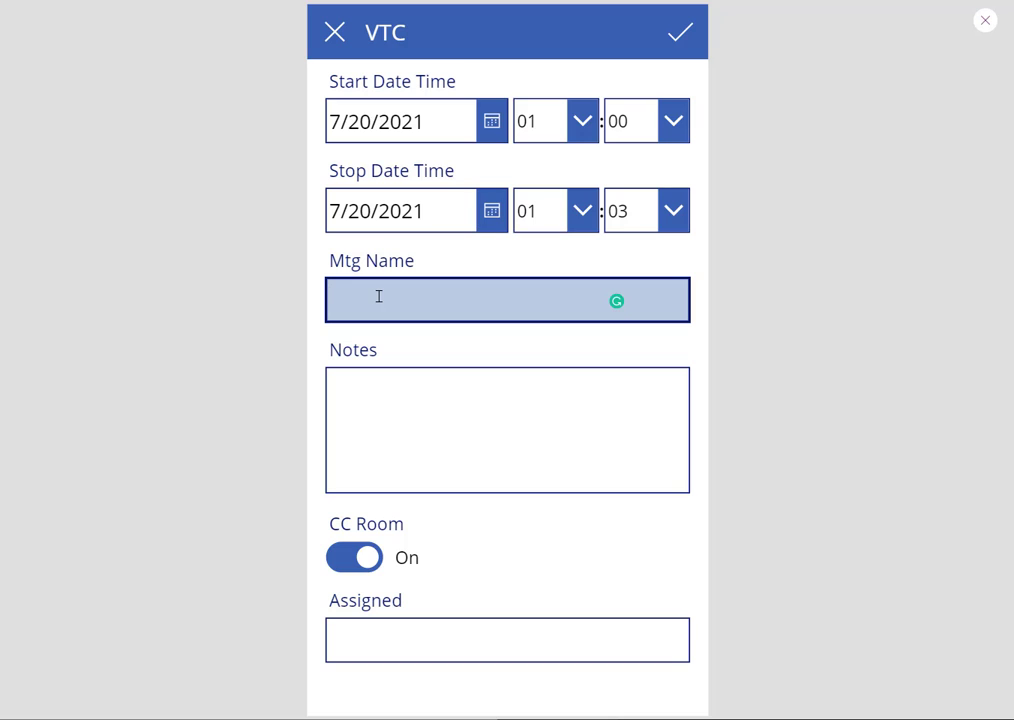
pyautogui.write('mtg name')
pyautogui.press('Tab')
pyautogui.write('note ')
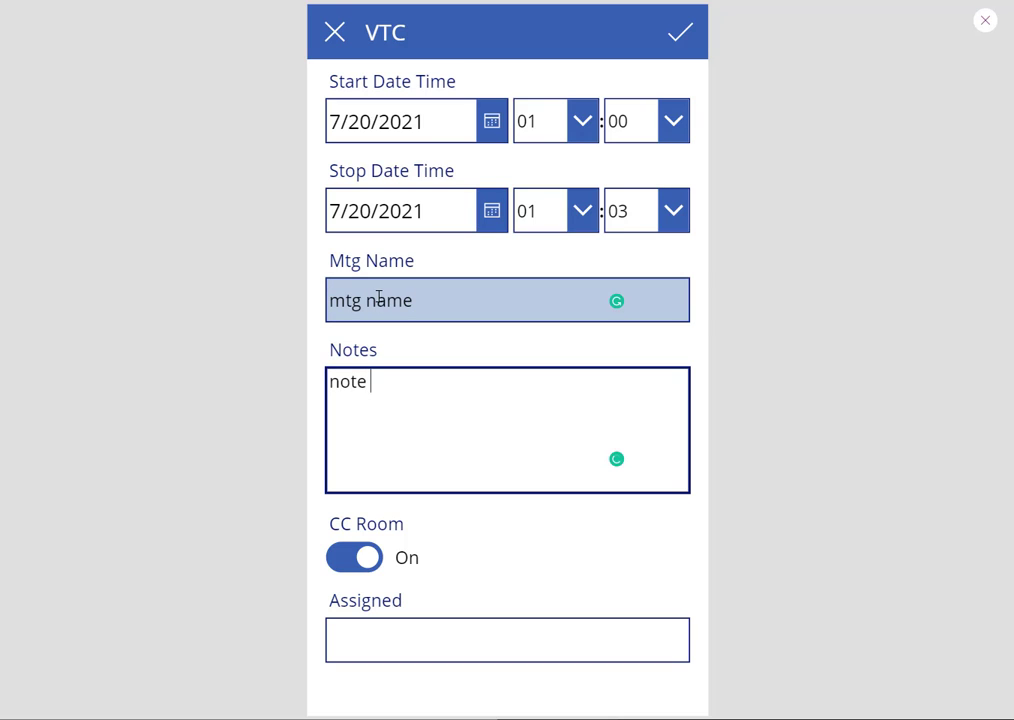
pyautogui.write('info')
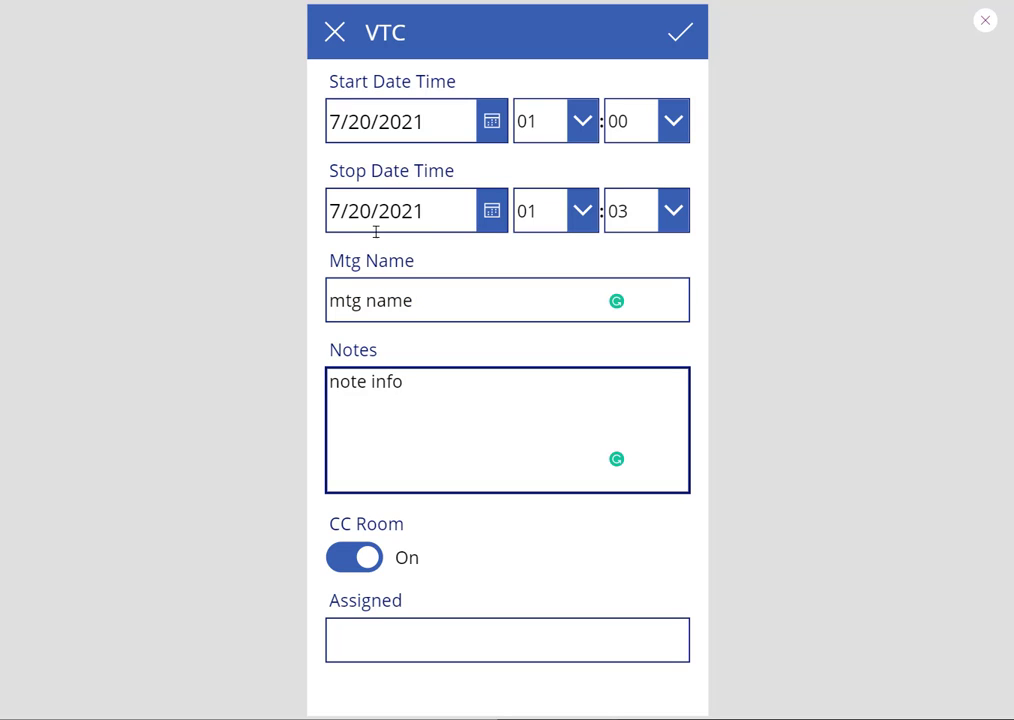
# Step: Fill in the assigned person's full name and submit the new VTC item
pyautogui.click(411, 653)
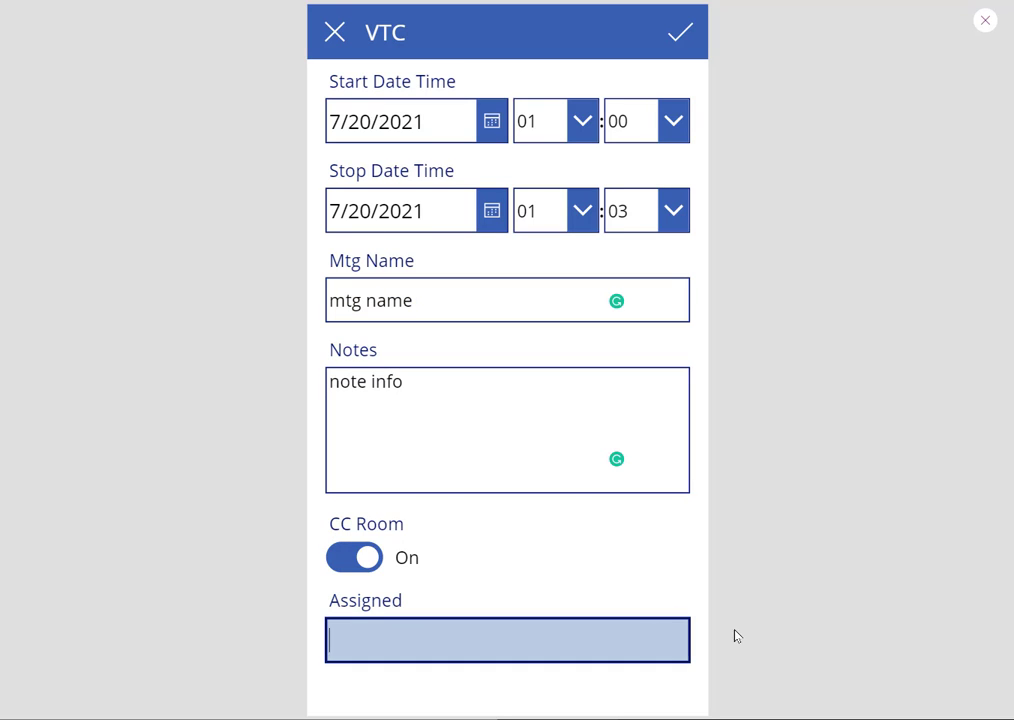
pyautogui.write('Joe Snuff')
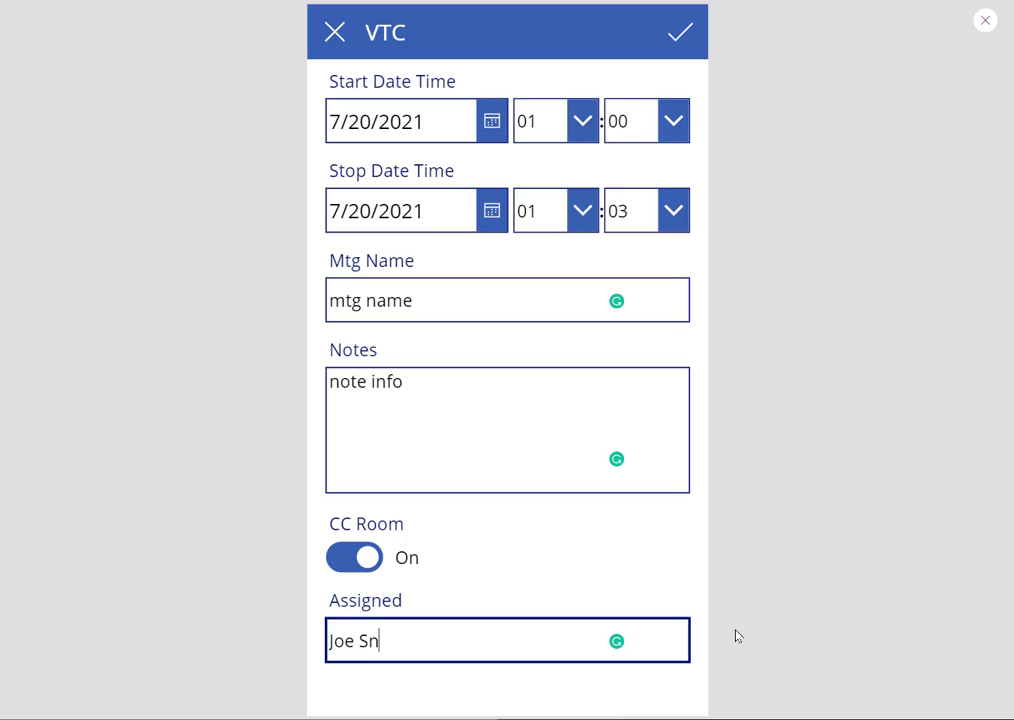
pyautogui.write('y')
pyautogui.click(677, 35)
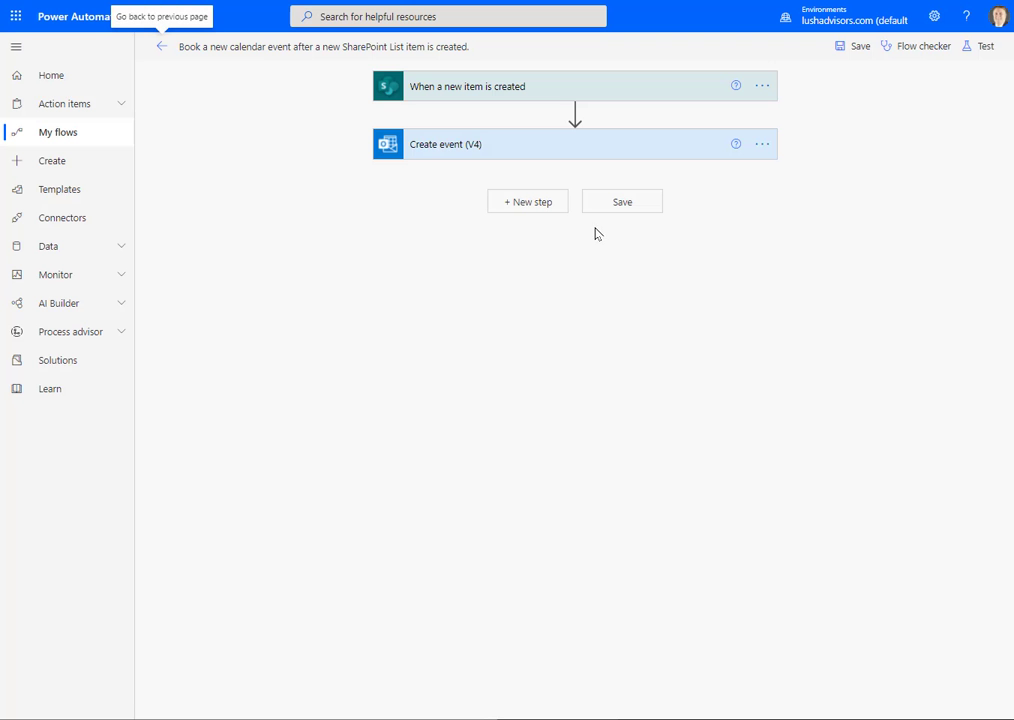
# Step: Leave the flow editor in Power Automate and view the calendar event flow's complete run history
pyautogui.click(161, 47)
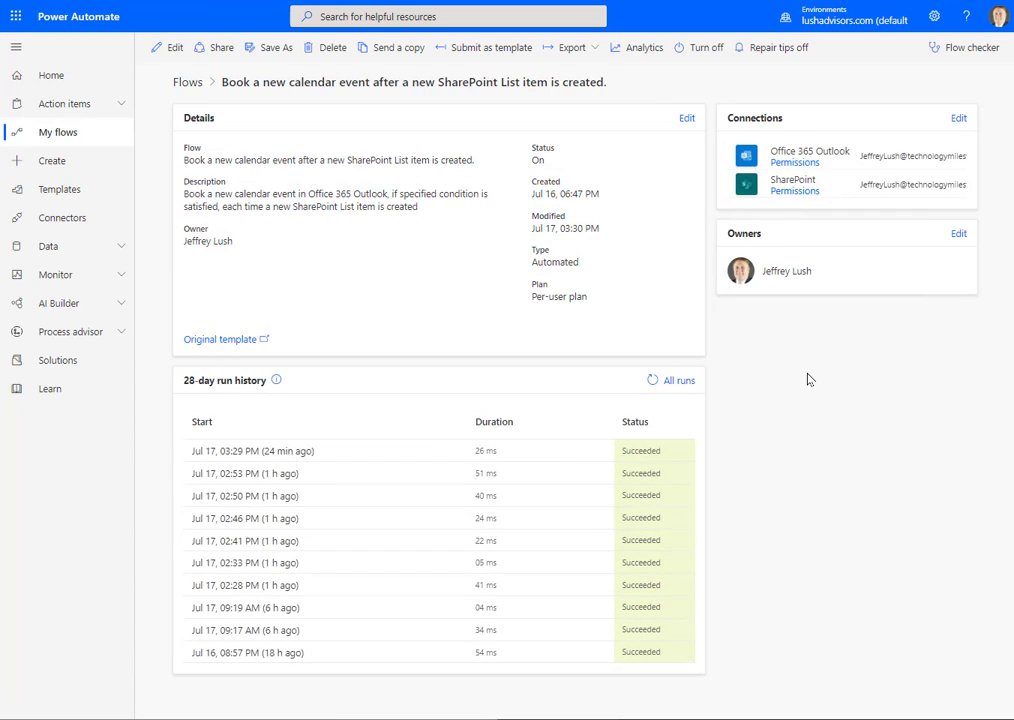
pyautogui.click(680, 382)
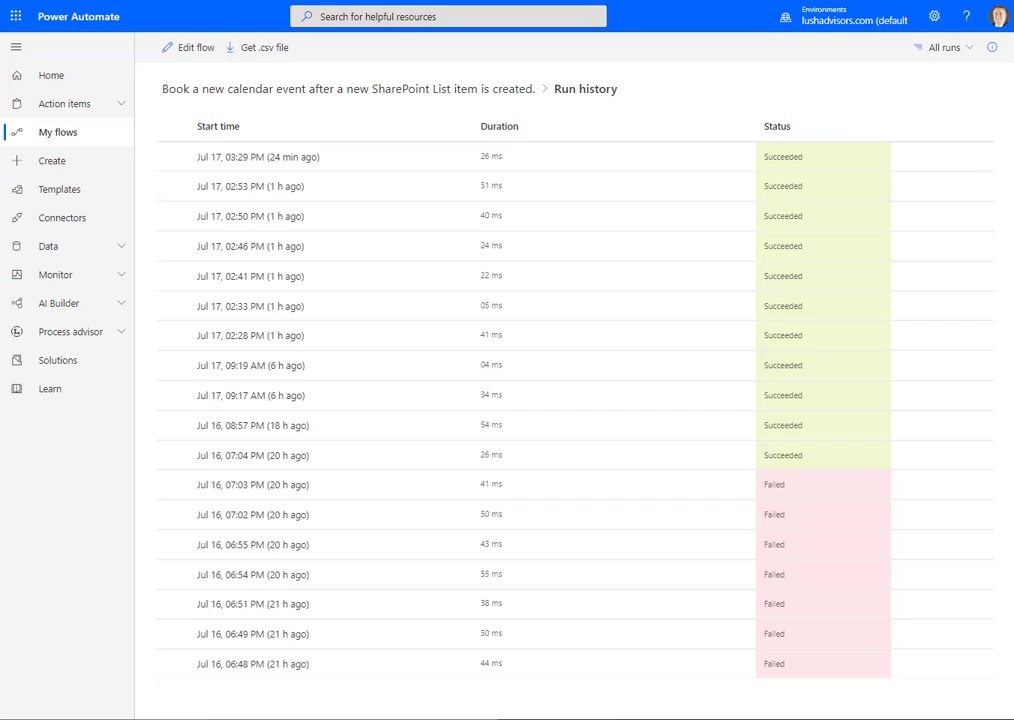
# Step: Switch to the Outlook calendar and examine the July 20 "mtg name" event's time and notes, closing its details when done
pyautogui.hotkey('alt', 'Tab')
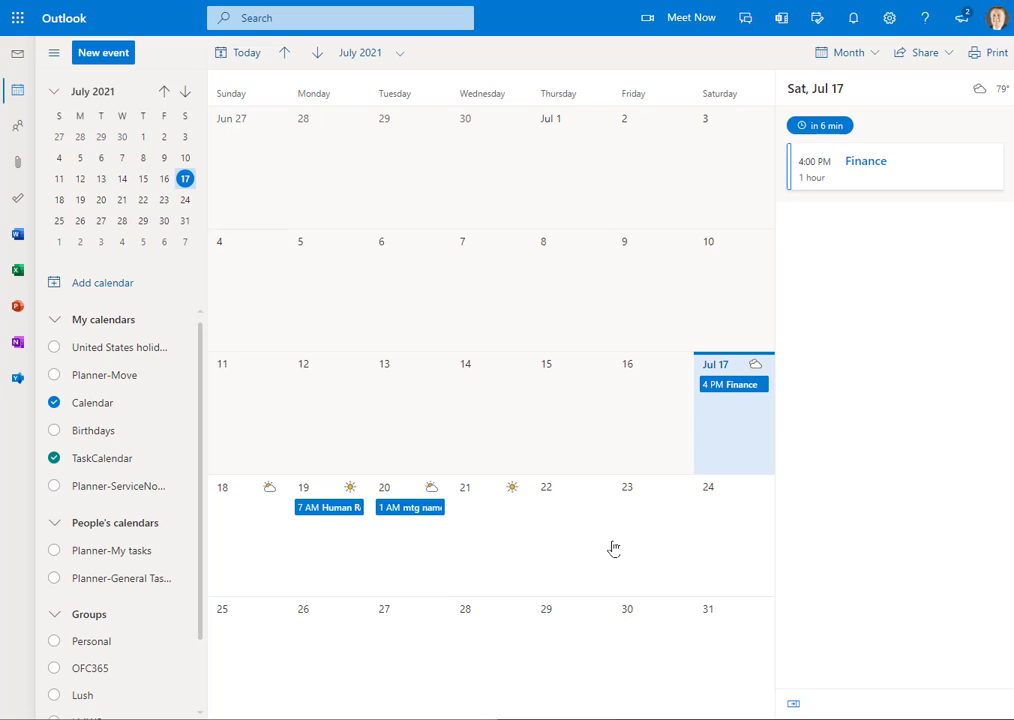
pyautogui.click(407, 510)
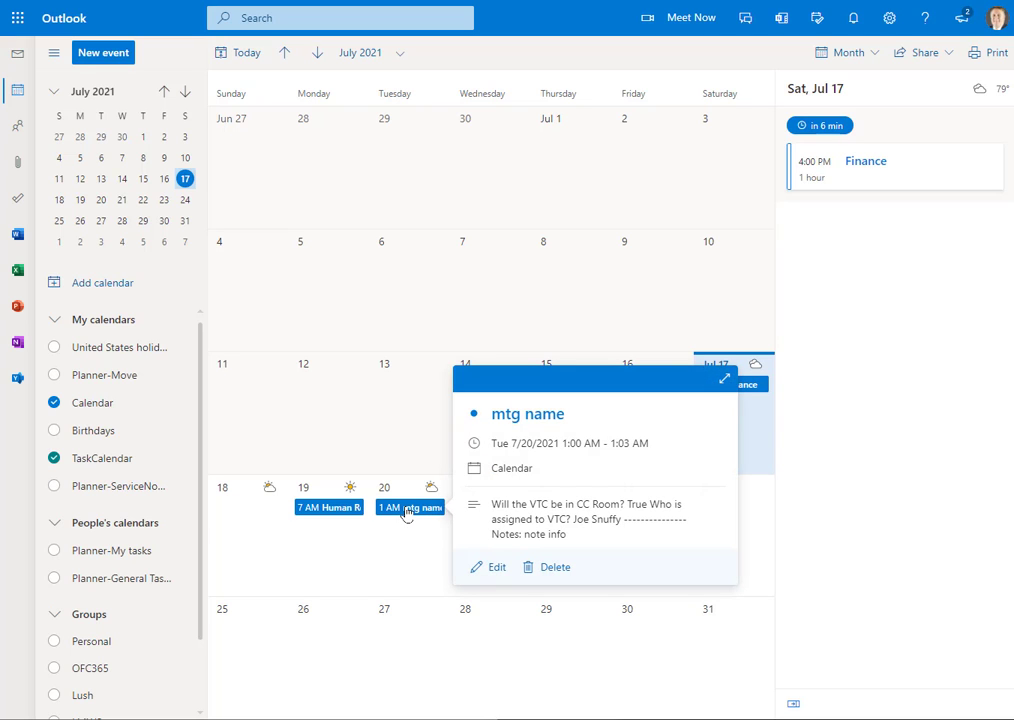
pyautogui.doubleClick(407, 510)
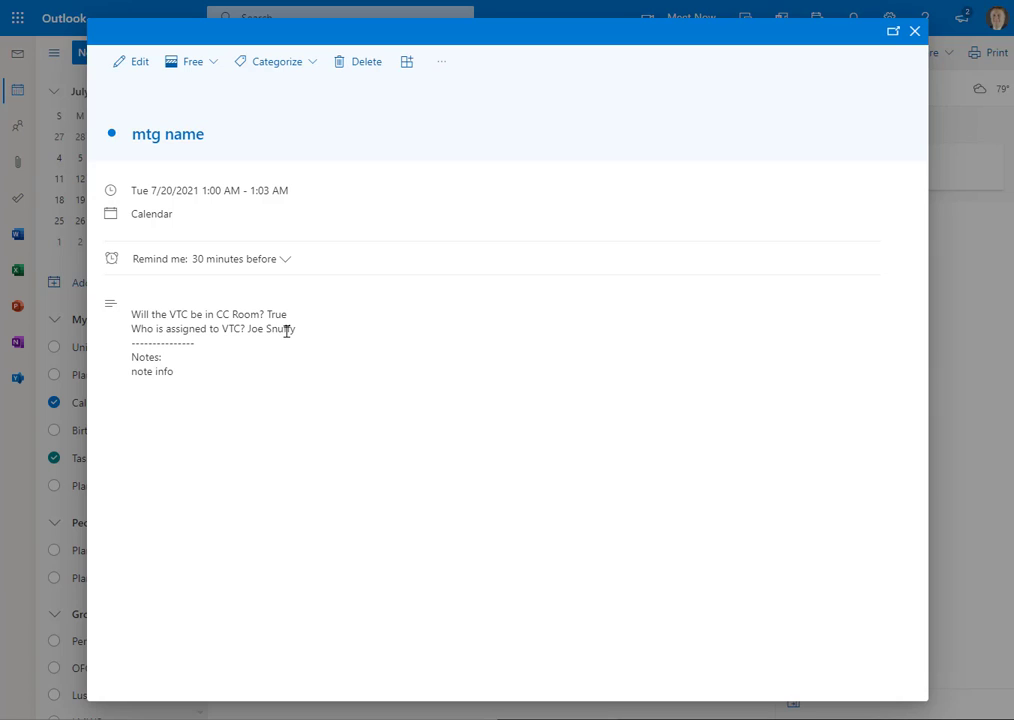
pyautogui.moveTo(177, 379); pyautogui.dragTo(120, 380)
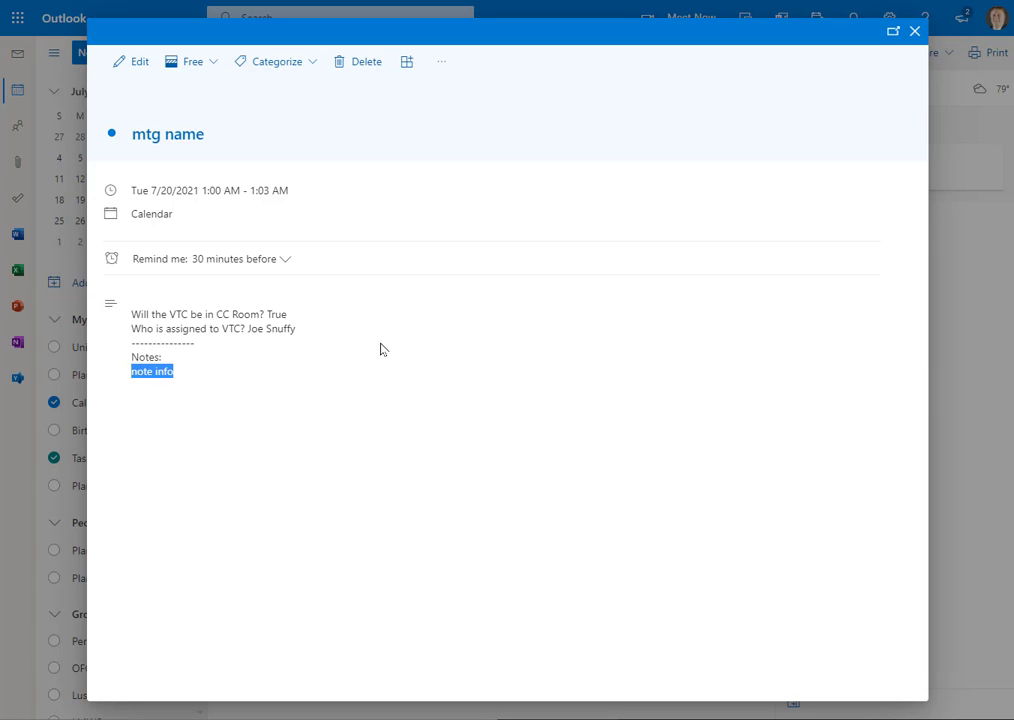
pyautogui.moveTo(304, 191); pyautogui.dragTo(129, 197)
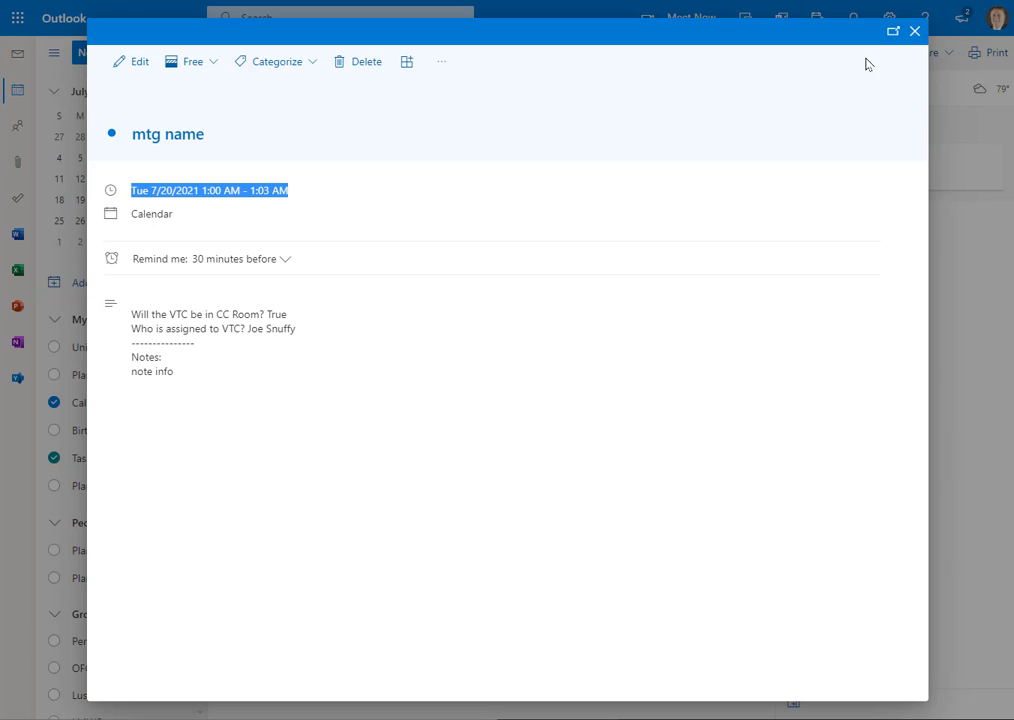
pyautogui.click(915, 32)
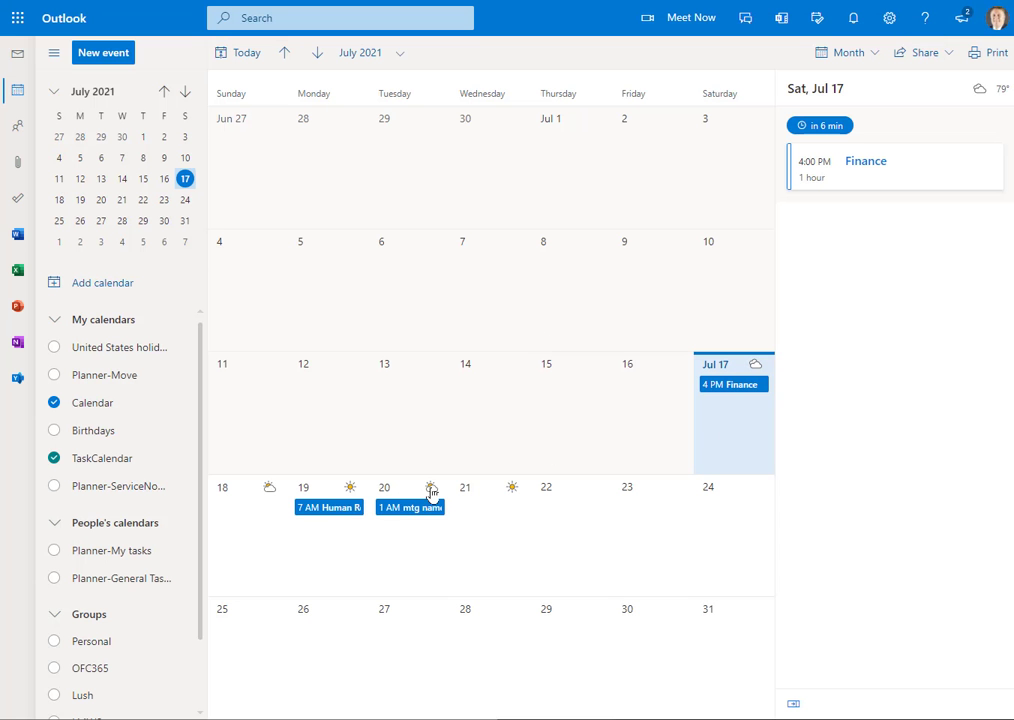
# Step: Return to Power Automate, open the flow for editing, and expand its new-item trigger and Create event (V4) action
pyautogui.click(405, 0)
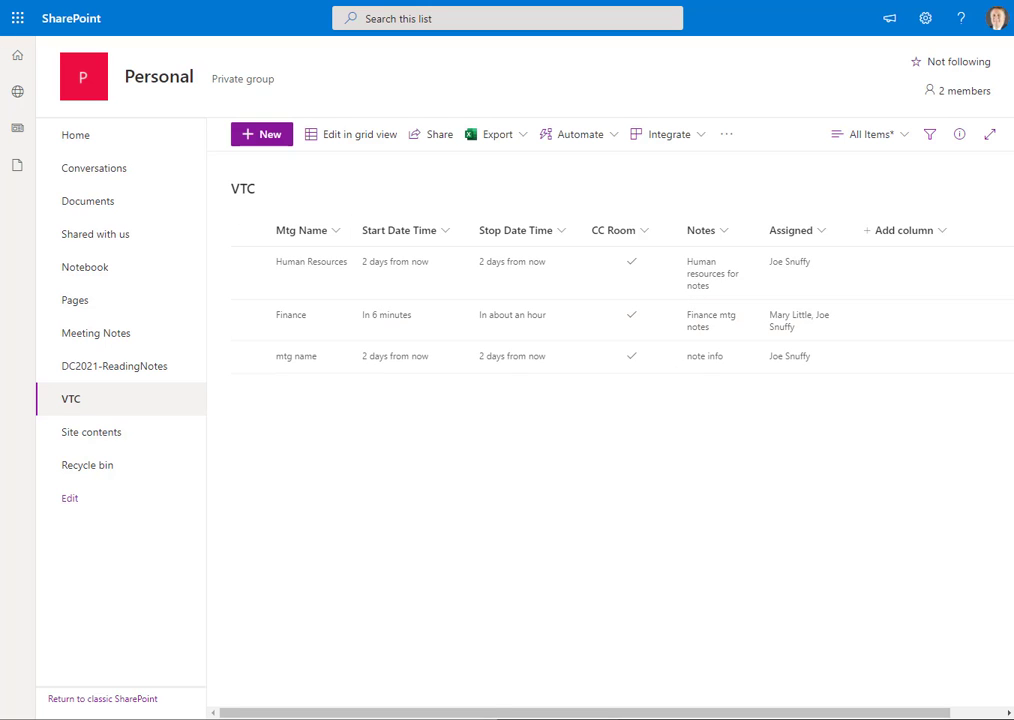
pyautogui.click(320, 0)
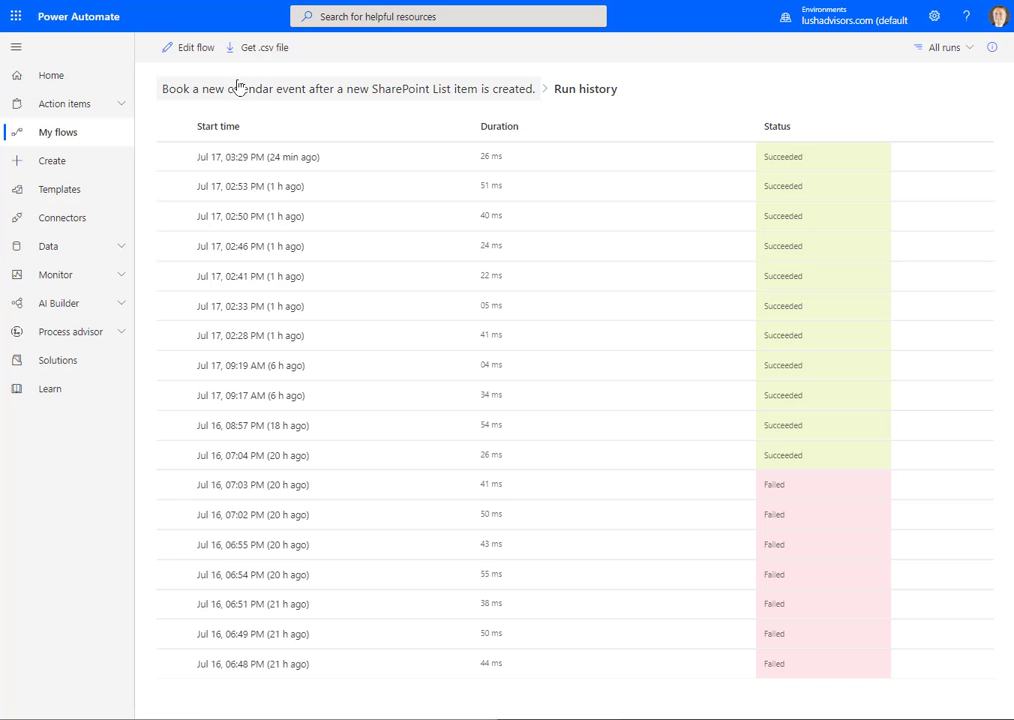
pyautogui.click(174, 45)
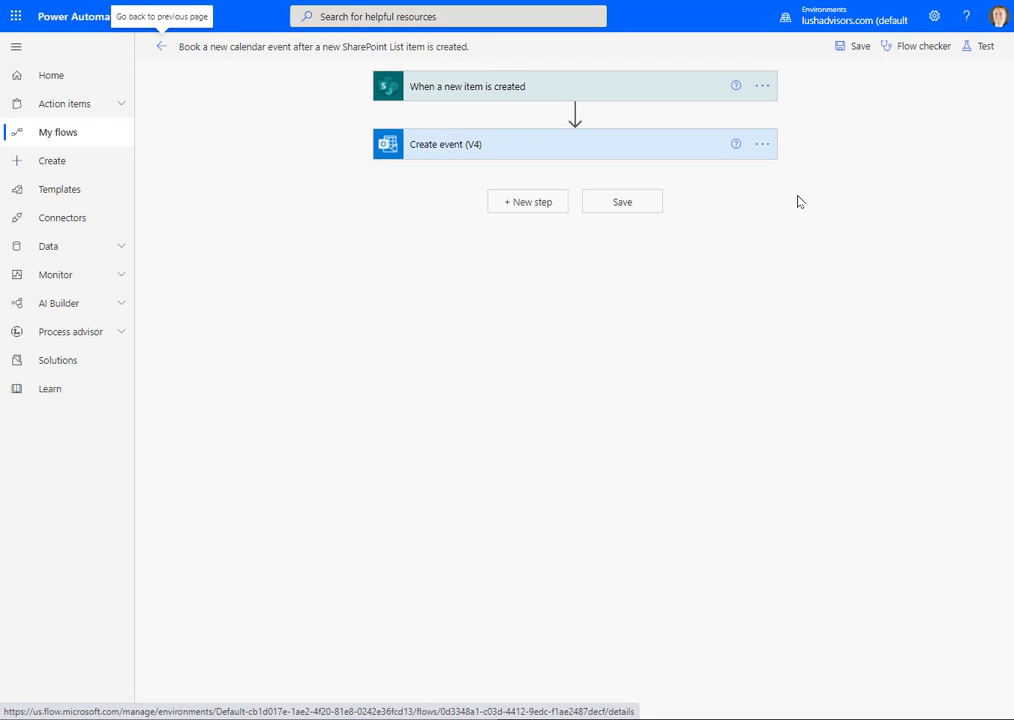
pyautogui.click(566, 87)
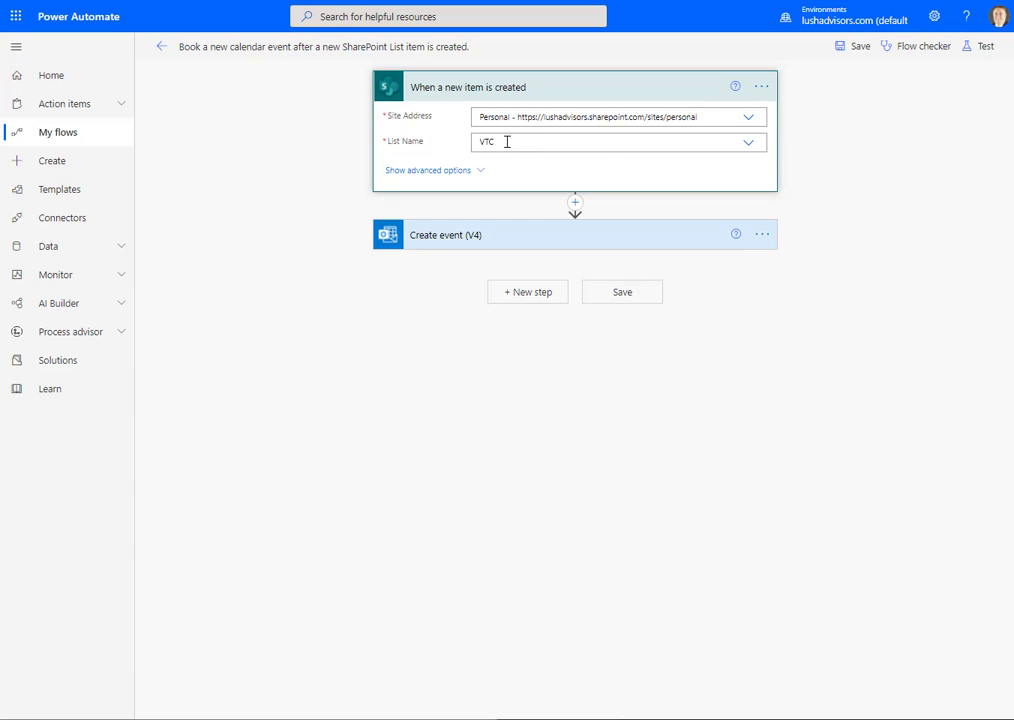
pyautogui.click(482, 240)
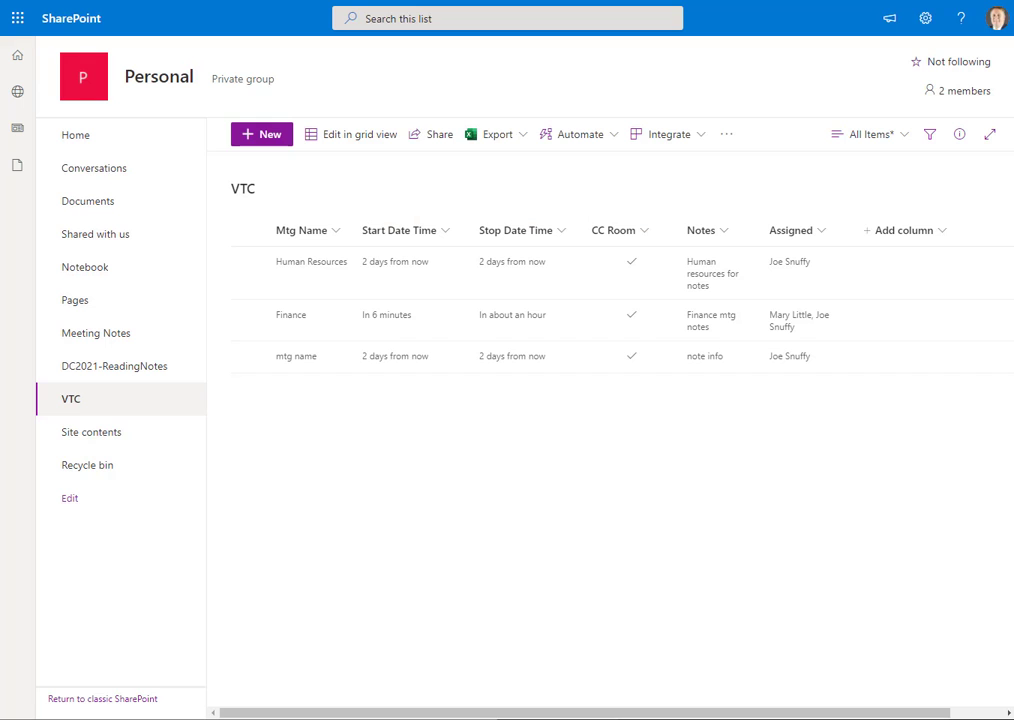
# Step: Compare the Create event (V4) fields and advanced options with the VTC list columns, then collapse the flow's steps
pyautogui.click(600, 1)
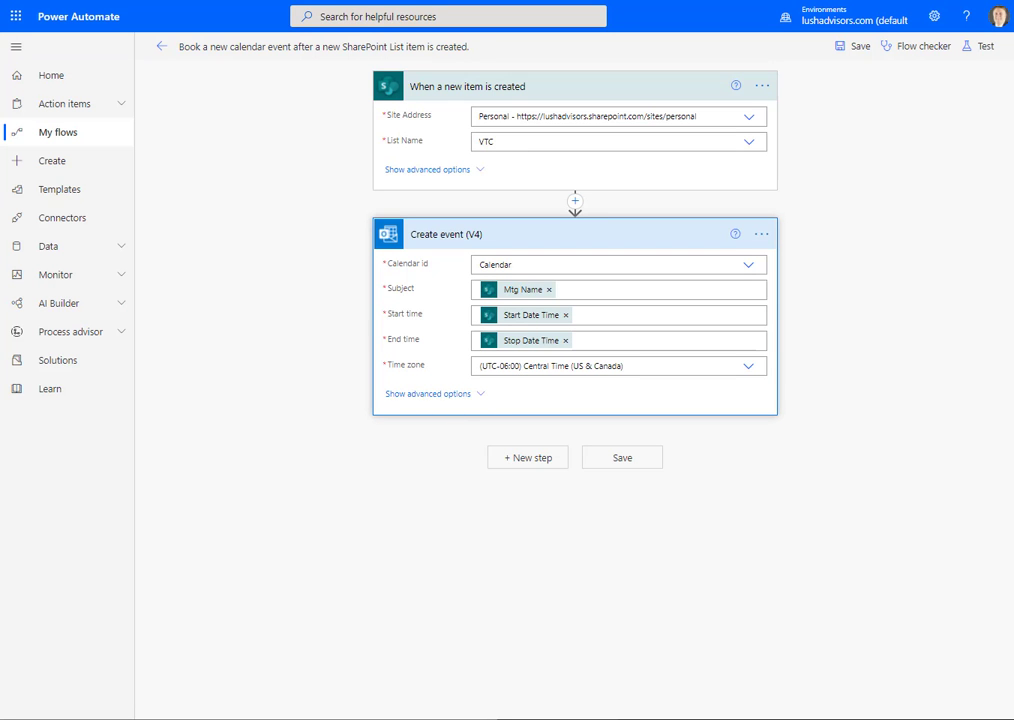
pyautogui.hotkey('ctrl', 'shift', 'Tab')
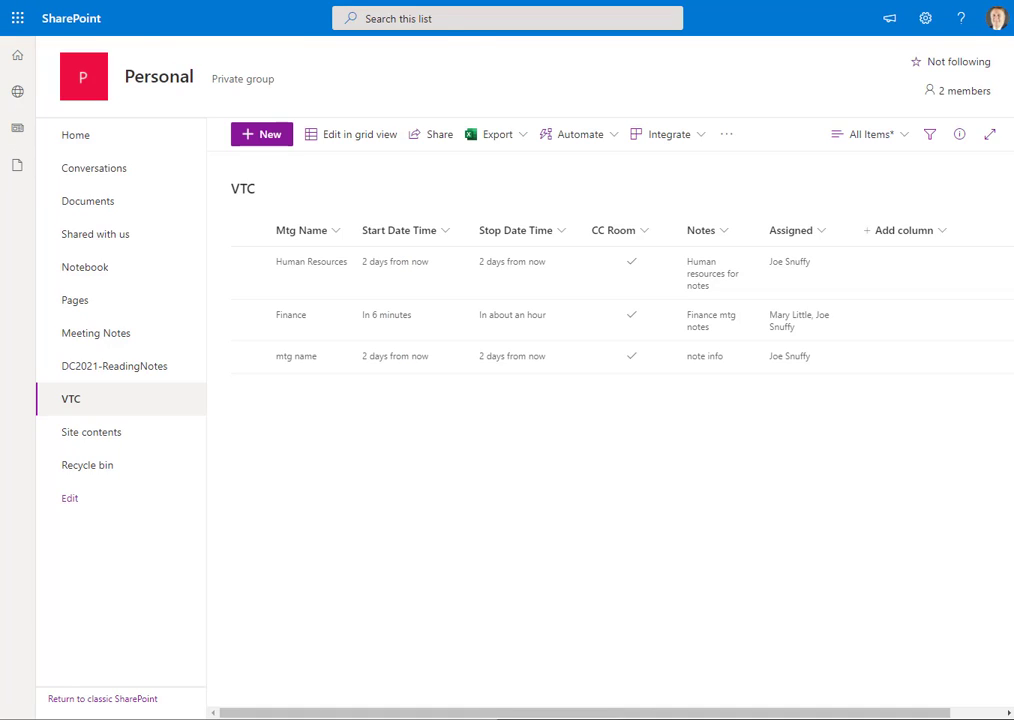
pyautogui.hotkey('ctrl', 'Tab')
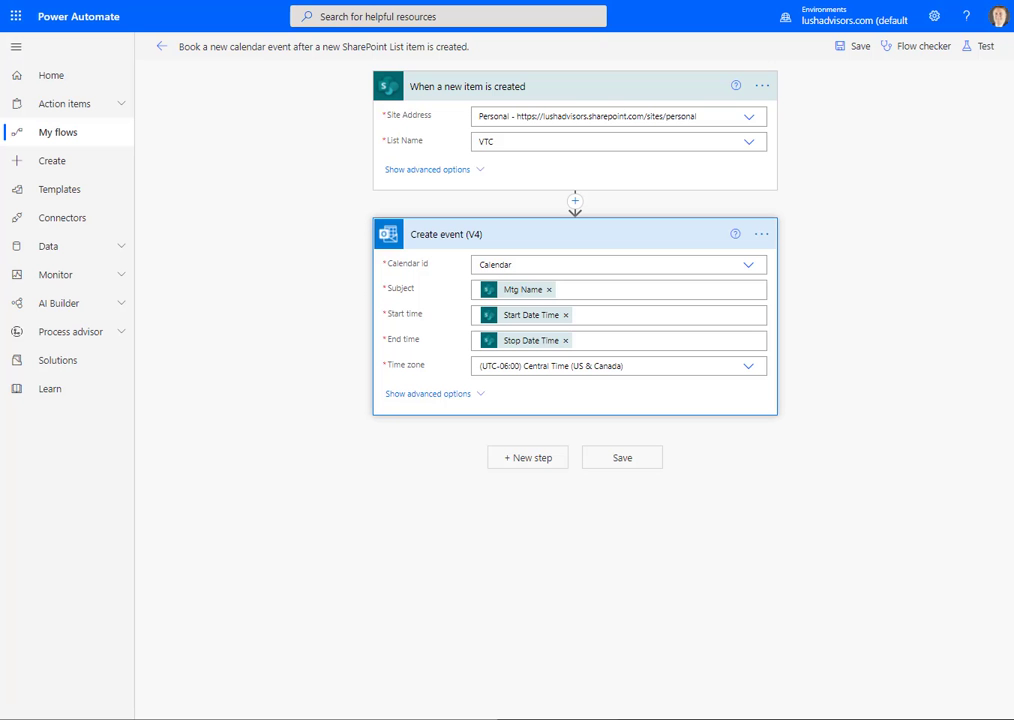
pyautogui.click(442, 396)
pyautogui.scroll(-3, 919, 314)
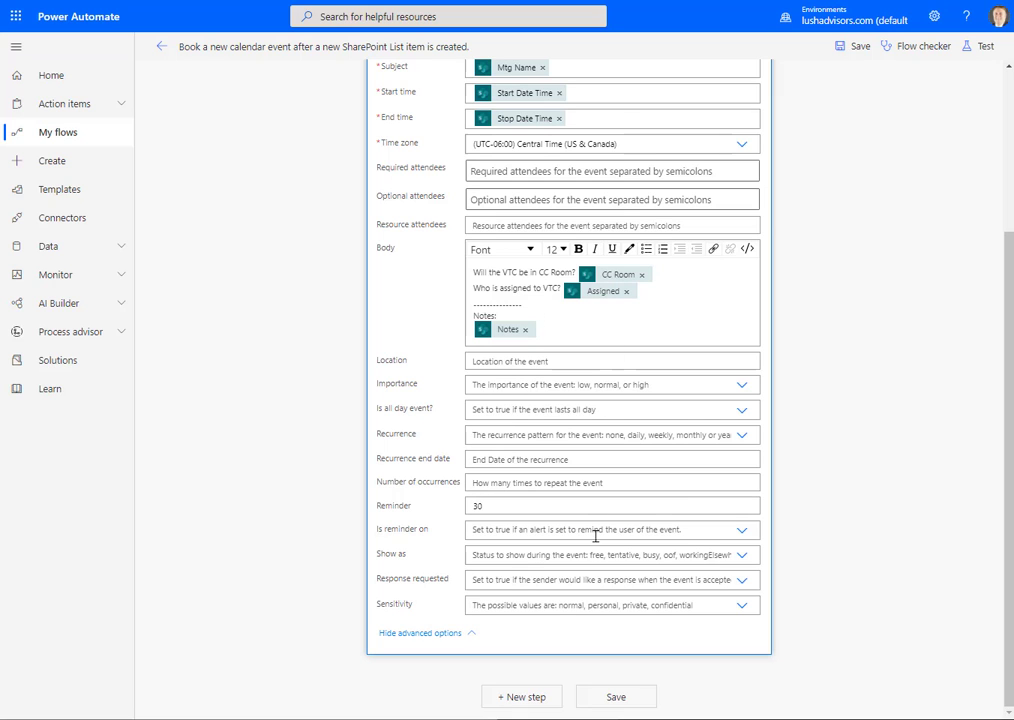
pyautogui.scroll(3, 842, 348)
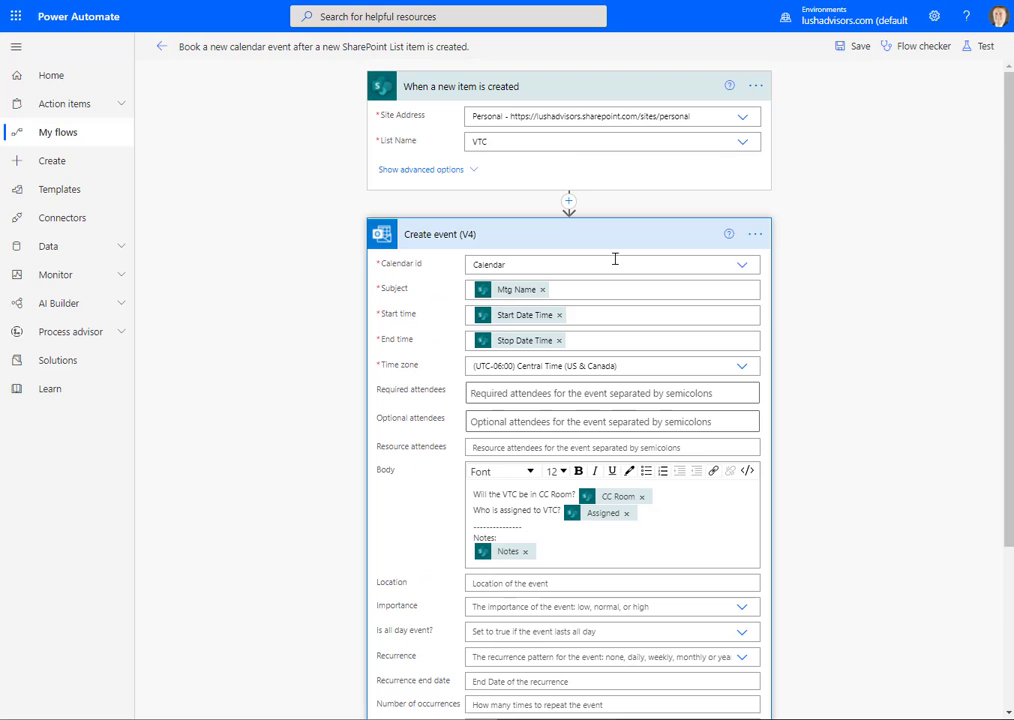
pyautogui.click(577, 237)
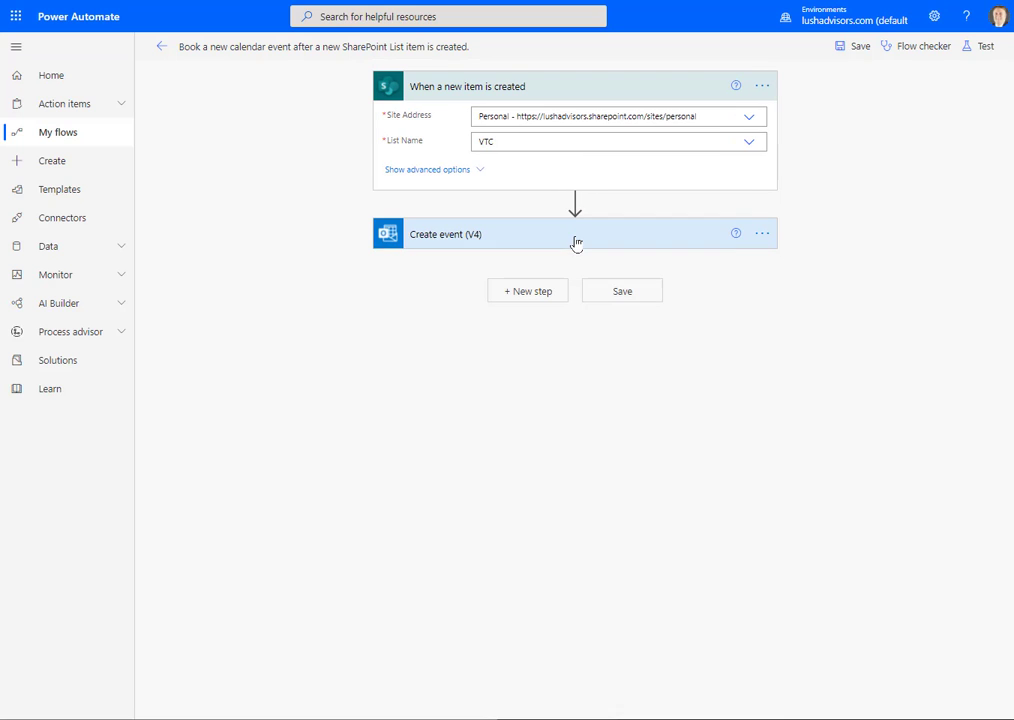
pyautogui.click(586, 91)
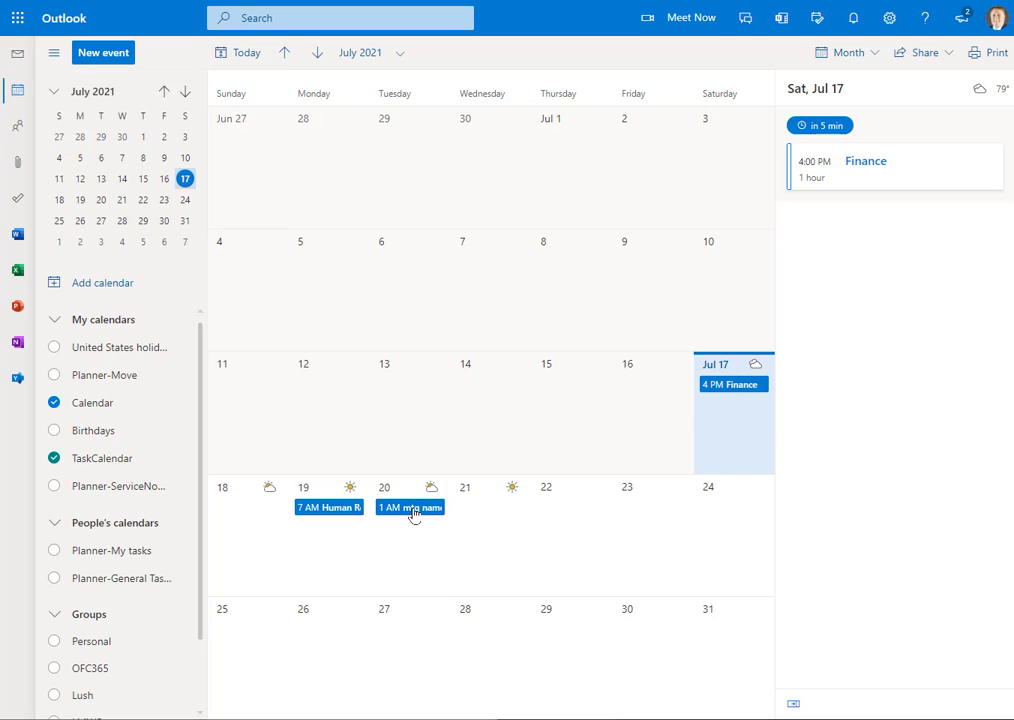
# Step: In the Outlook calendar, move the "mtg name" event to July 19 and back to July 20
pyautogui.click(414, 510)
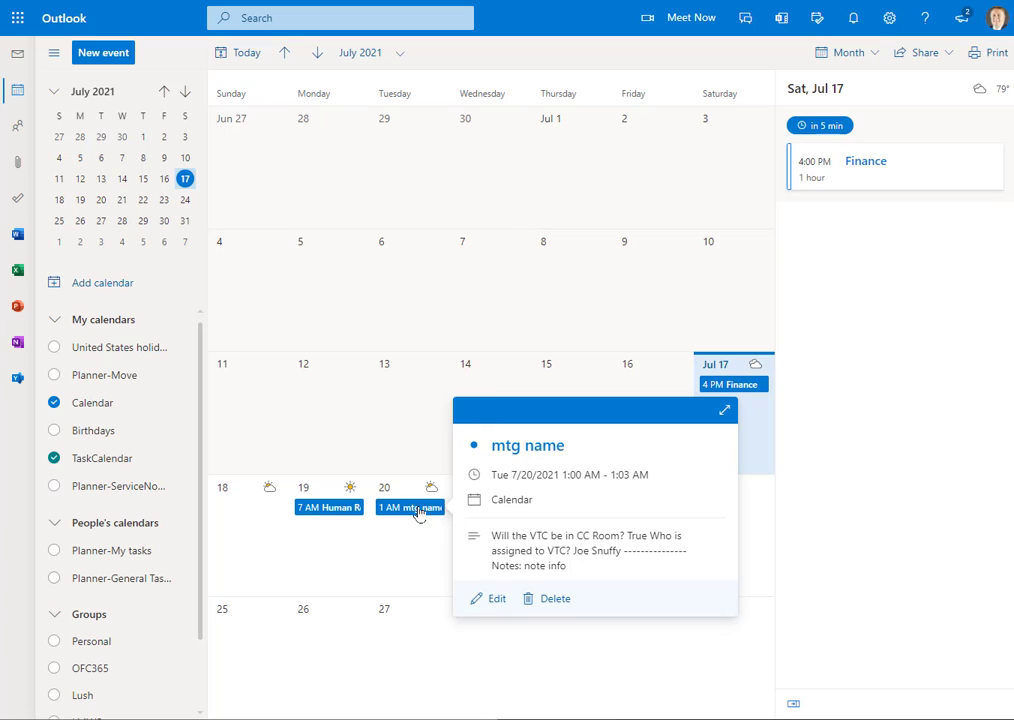
pyautogui.moveTo(414, 509); pyautogui.dragTo(326, 535)
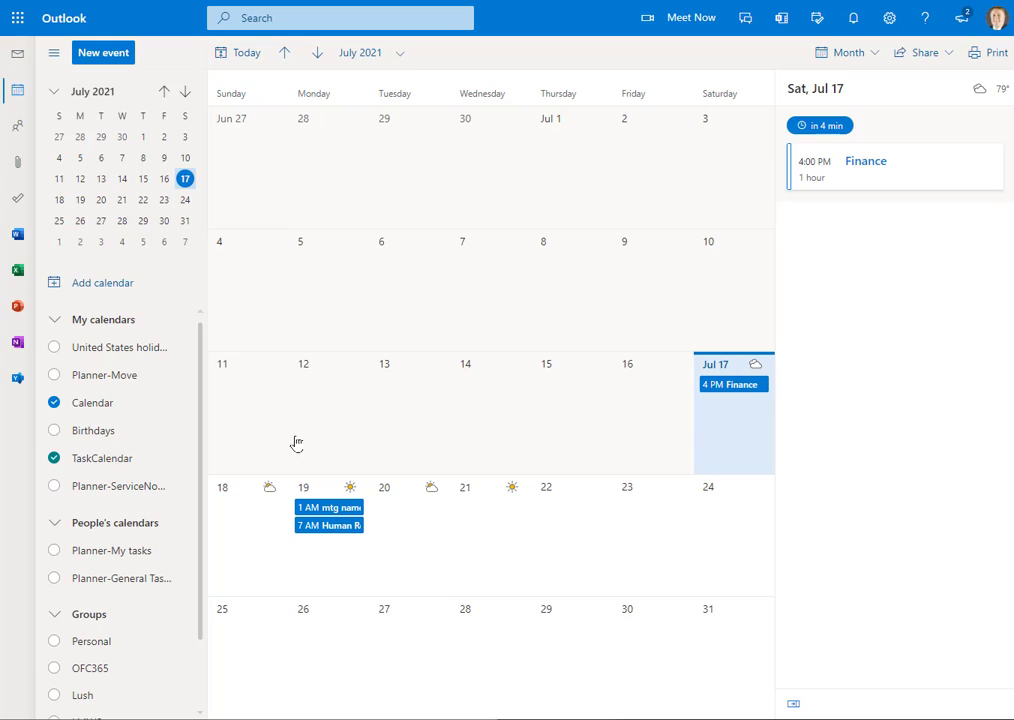
pyautogui.moveTo(342, 508); pyautogui.dragTo(420, 525)
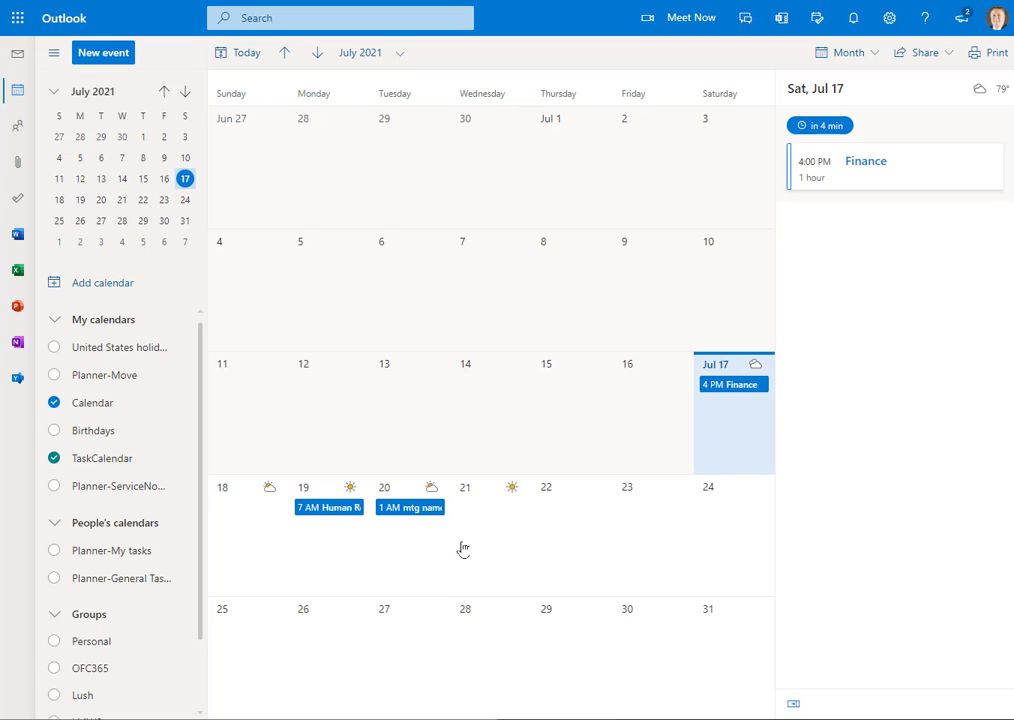